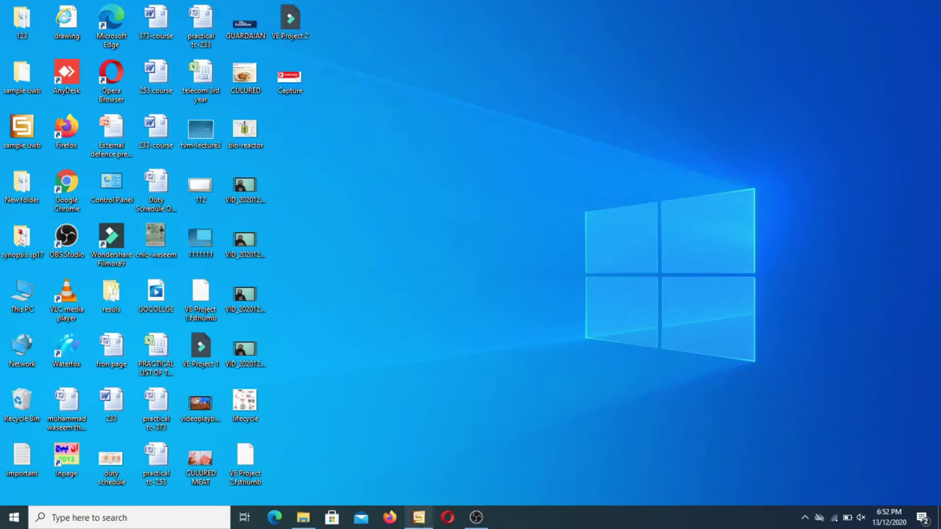
Switch to CST Studio Suite and review the antenna's parameter list, including the substrate width W
{"action": "left_click", "coordinate": [418, 518]}
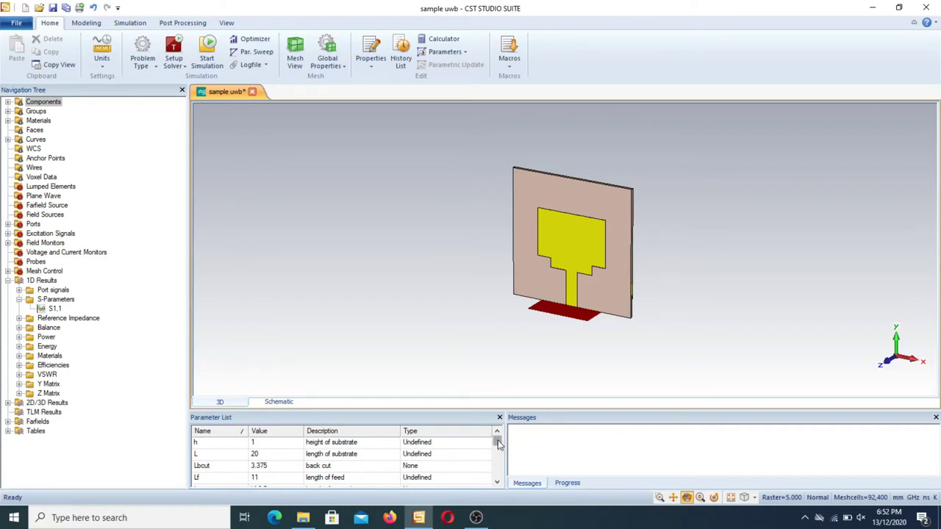
{"action": "left_click_drag", "start_coordinate": [497, 445], "coordinate": [498, 468]}
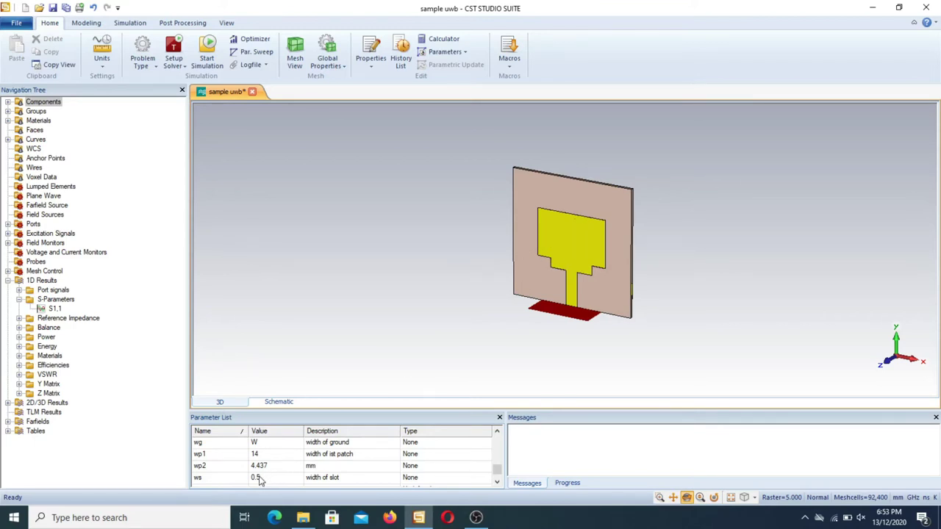
{"action": "left_click", "coordinate": [500, 449]}
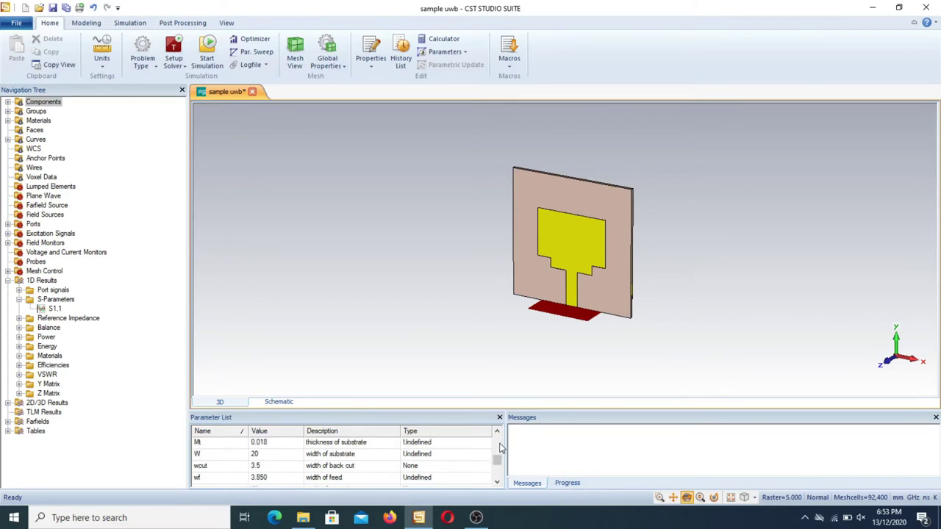
{"action": "left_click", "coordinate": [260, 456]}
{"action": "left_click", "coordinate": [260, 455]}
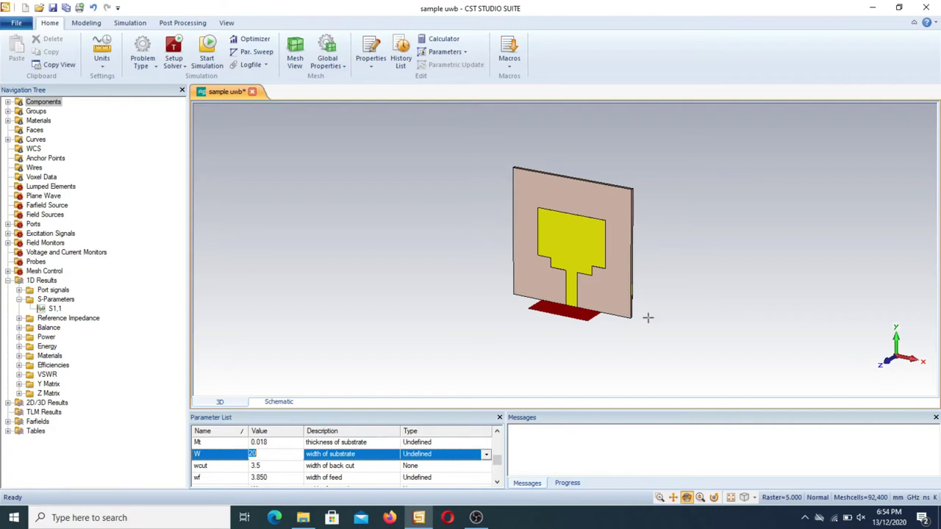
{"action": "left_click", "coordinate": [378, 300]}
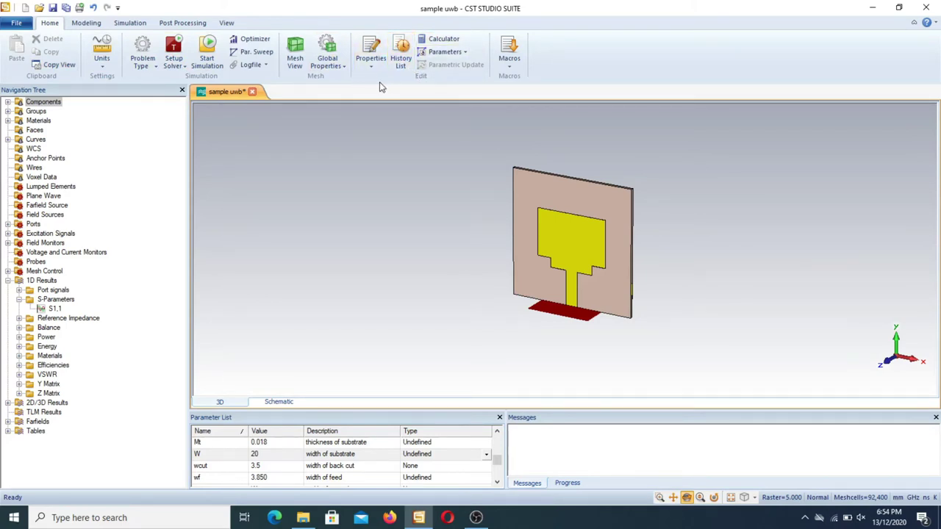
Open the parameter sweep setup and add a new sequence
{"action": "left_click", "coordinate": [259, 52]}
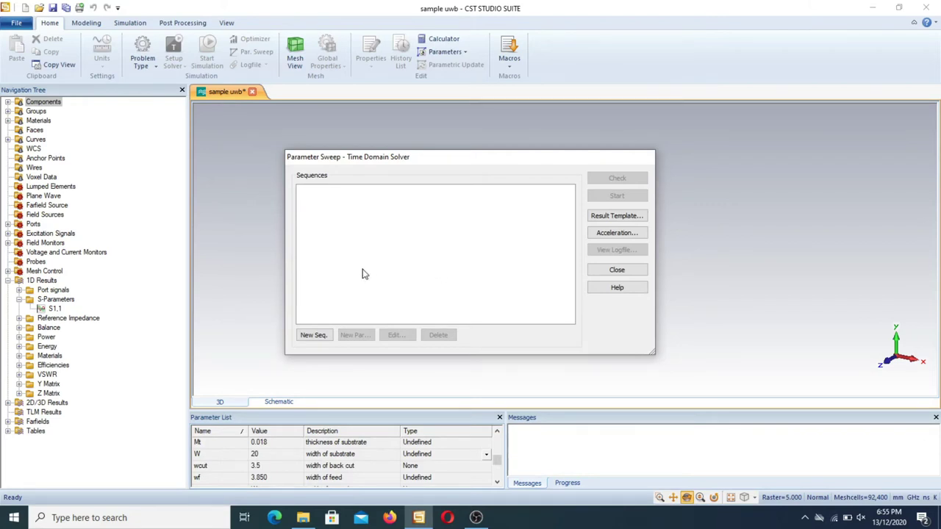
{"action": "left_click", "coordinate": [312, 335]}
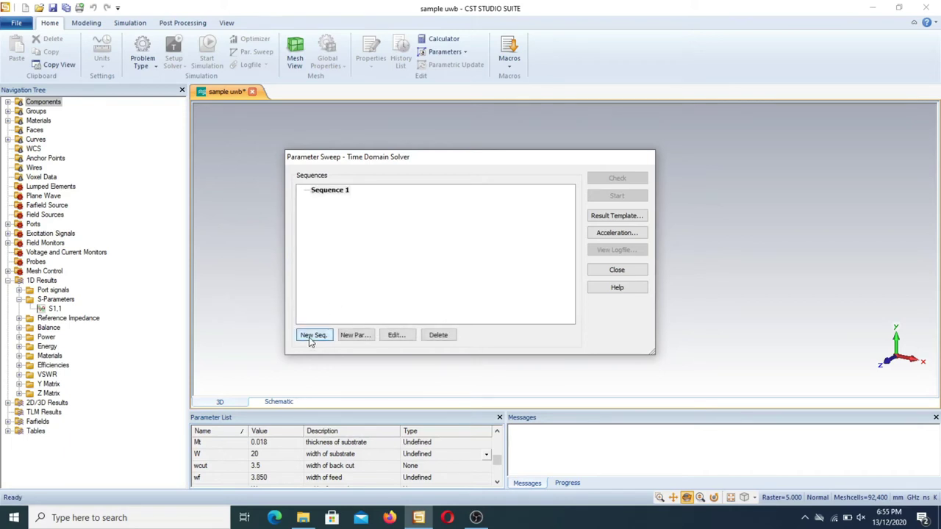
{"action": "left_click", "coordinate": [341, 191]}
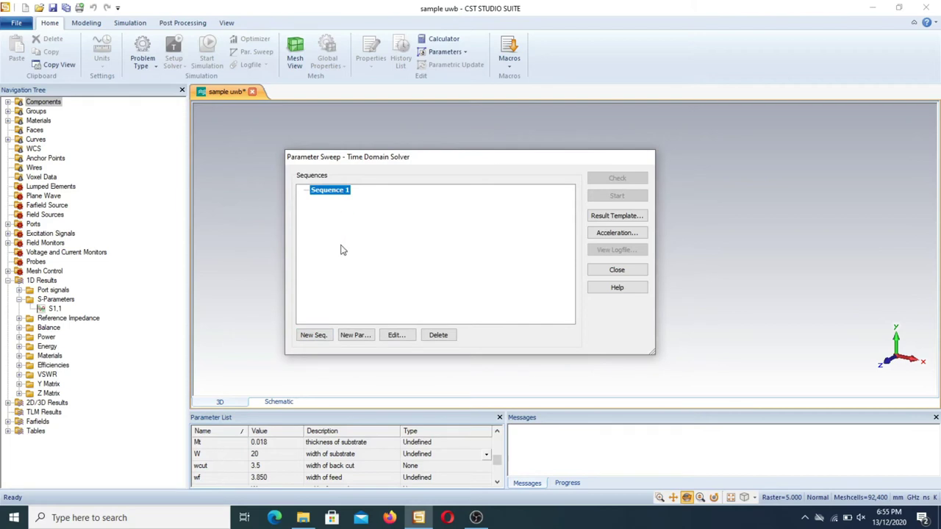
Add the substrate width W as a parameter of the sequence, ranging from 6 to 25
{"action": "left_click", "coordinate": [356, 335]}
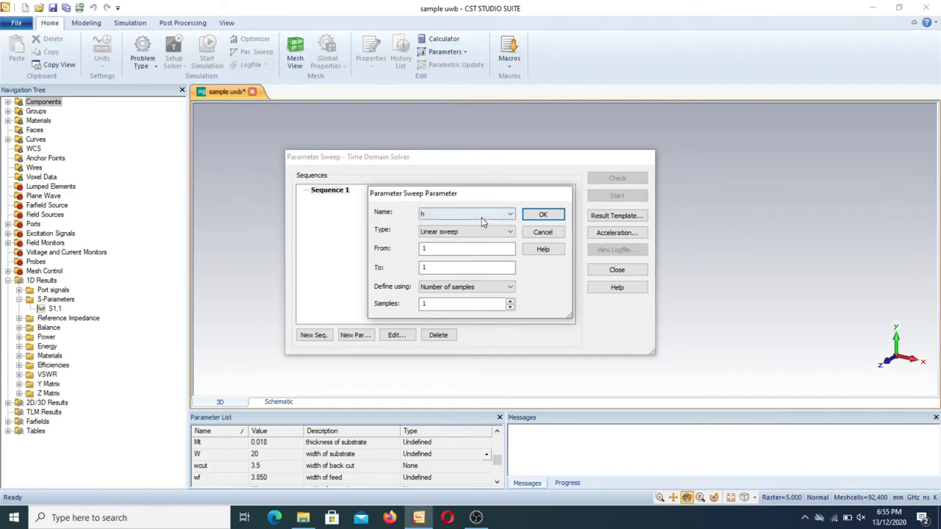
{"action": "left_click", "coordinate": [503, 217]}
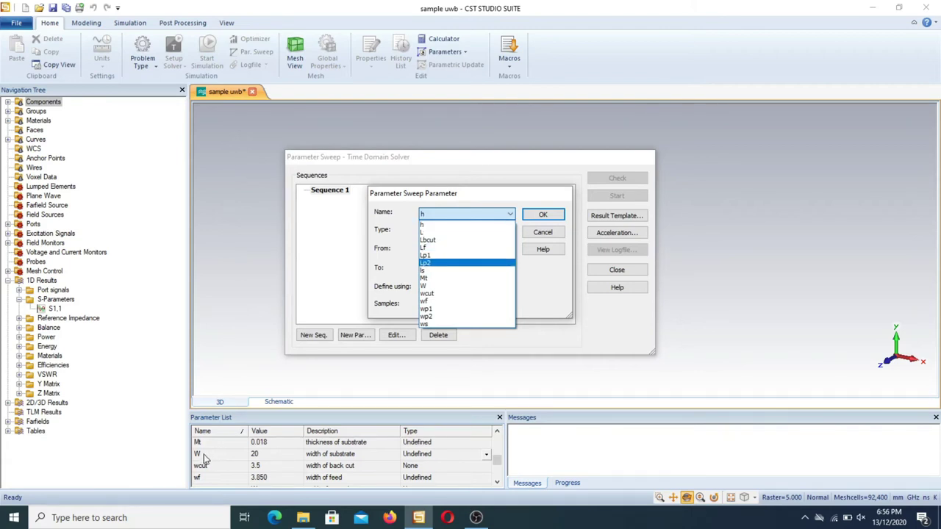
{"action": "left_click", "coordinate": [431, 286]}
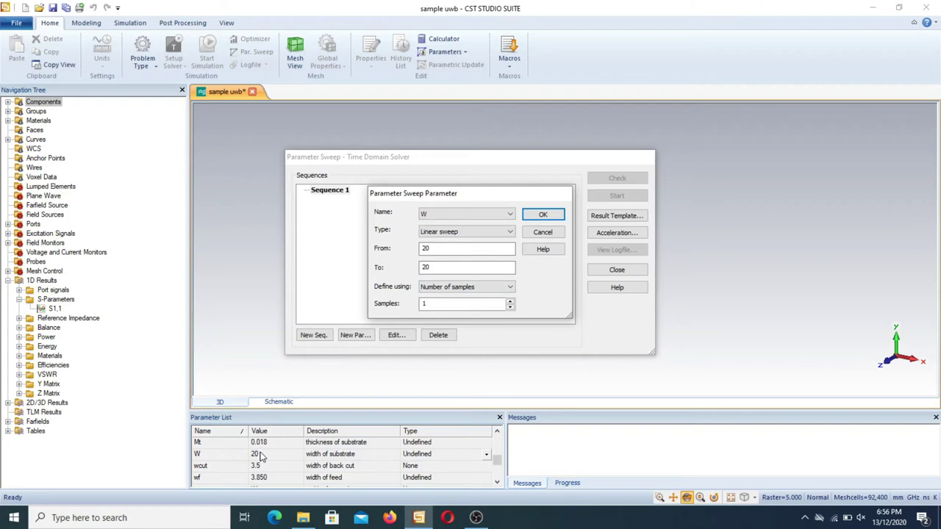
{"action": "left_click", "coordinate": [430, 268]}
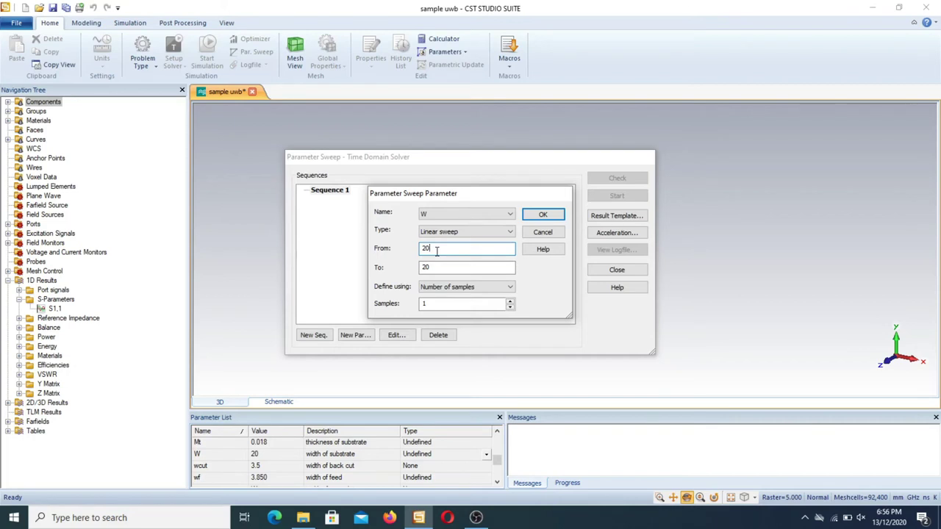
{"action": "key", "text": "BackSpace"}
{"action": "key", "text": "BackSpace"}
{"action": "type", "text": "6"}
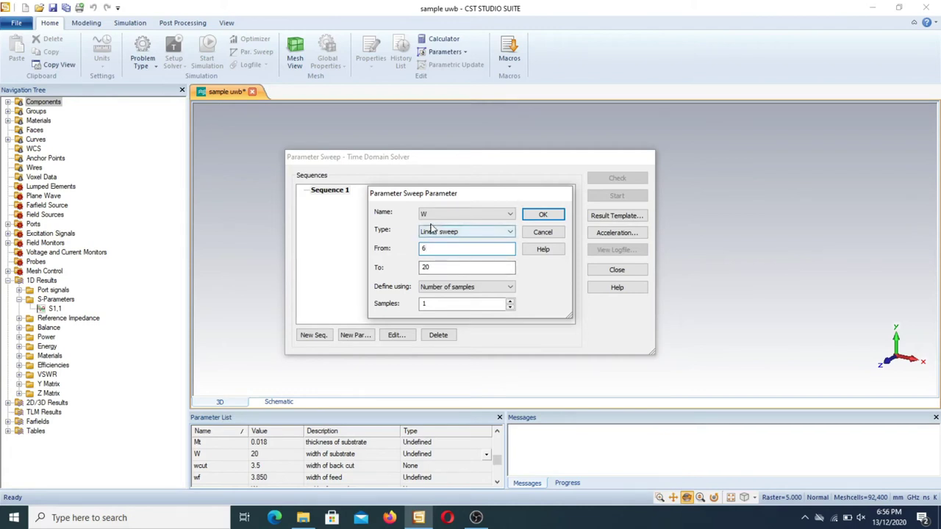
{"action": "left_click", "coordinate": [438, 268]}
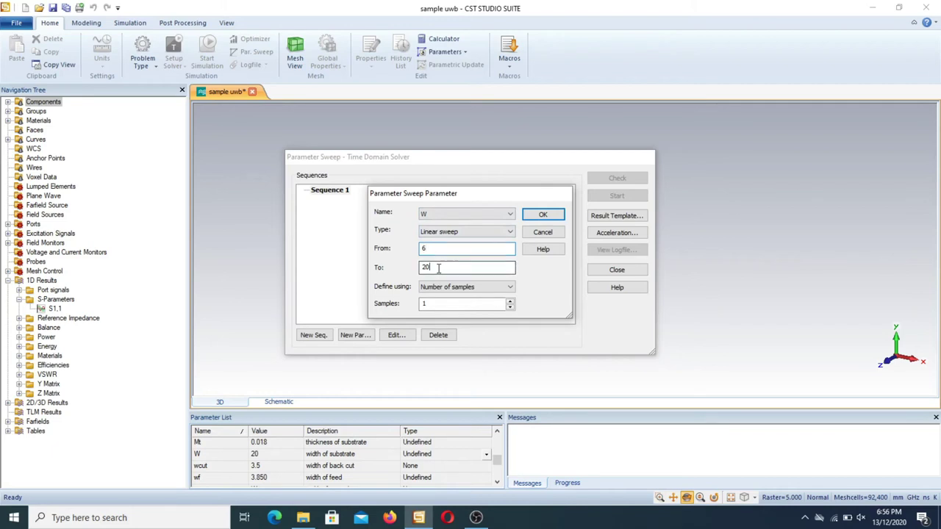
{"action": "key", "text": "BackSpace"}
{"action": "key", "text": "BackSpace"}
{"action": "type", "text": "25"}
Keep the W sweep linear and defined by number of samples, set 6 samples, and accept the parameter
{"action": "left_click", "coordinate": [507, 233]}
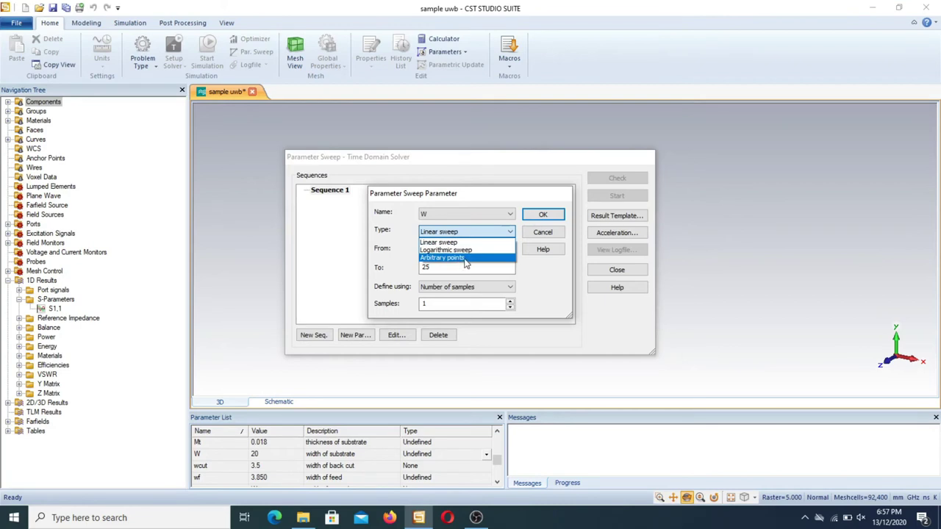
{"action": "left_click", "coordinate": [473, 244]}
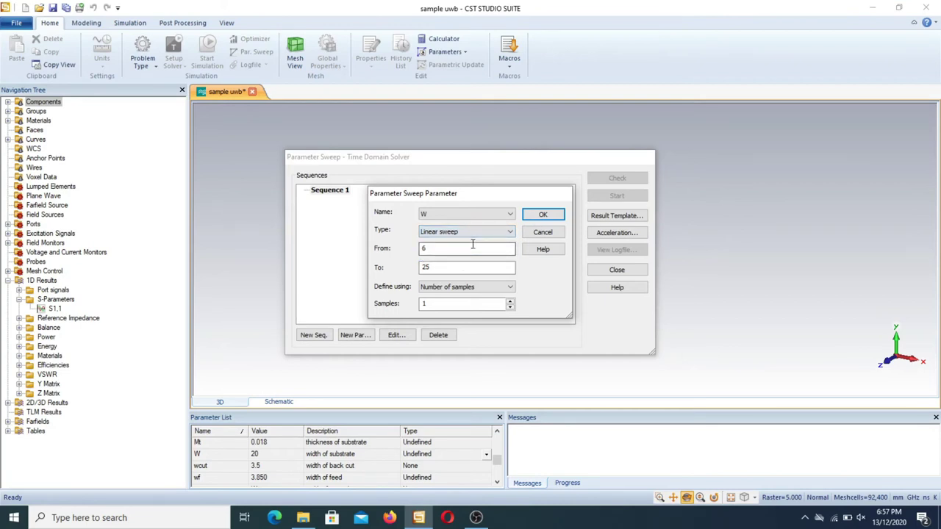
{"action": "left_click", "coordinate": [497, 287]}
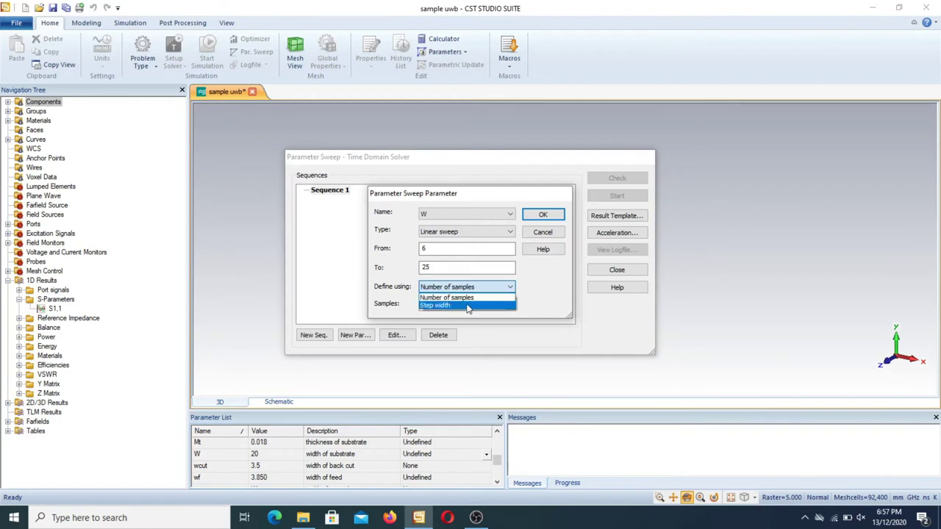
{"action": "left_click", "coordinate": [477, 297]}
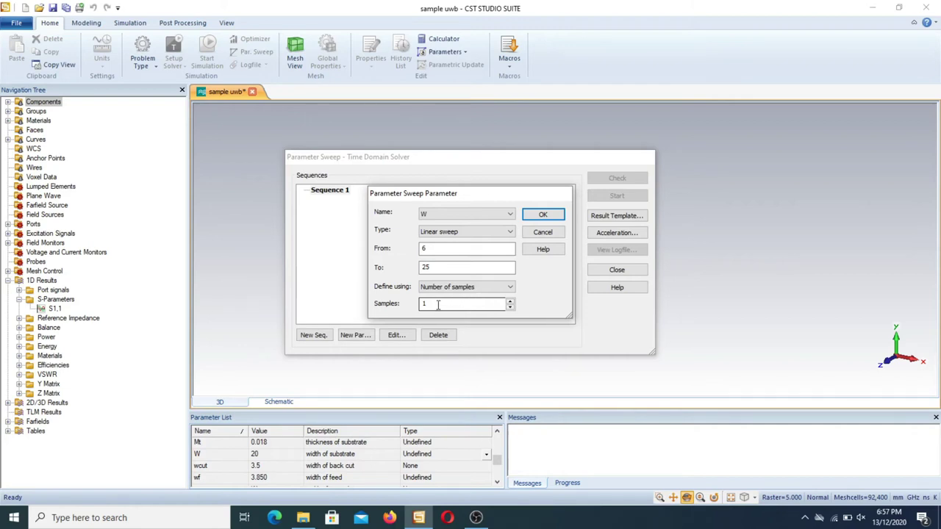
{"action": "left_click", "coordinate": [439, 303]}
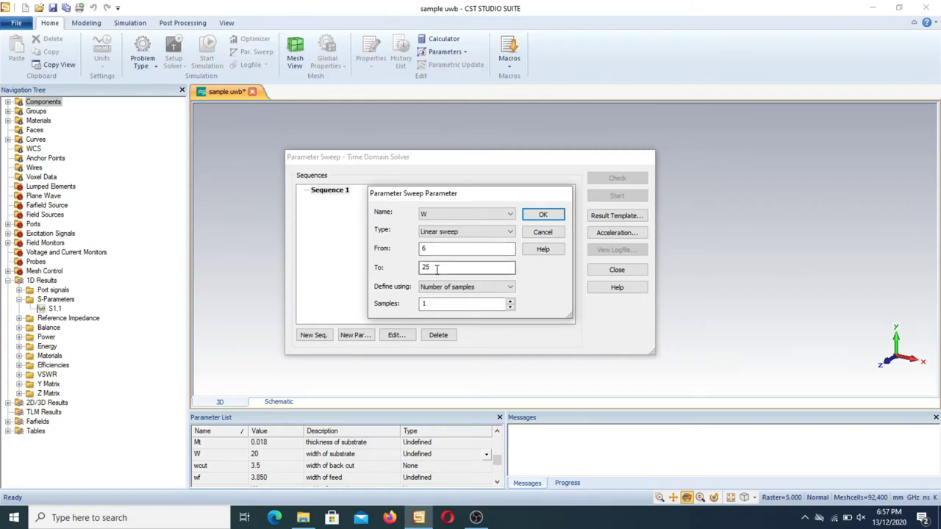
{"action": "left_click", "coordinate": [510, 308]}
{"action": "type", "text": "6"}
{"action": "left_click", "coordinate": [542, 215]}
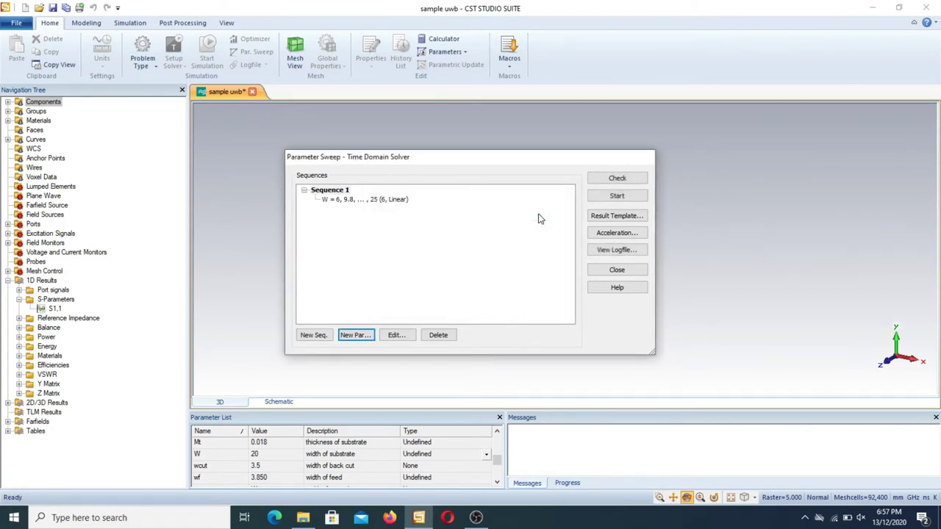
Reopen the W sweep entry to check its settings and leave it without changes
{"action": "double_click", "coordinate": [396, 203]}
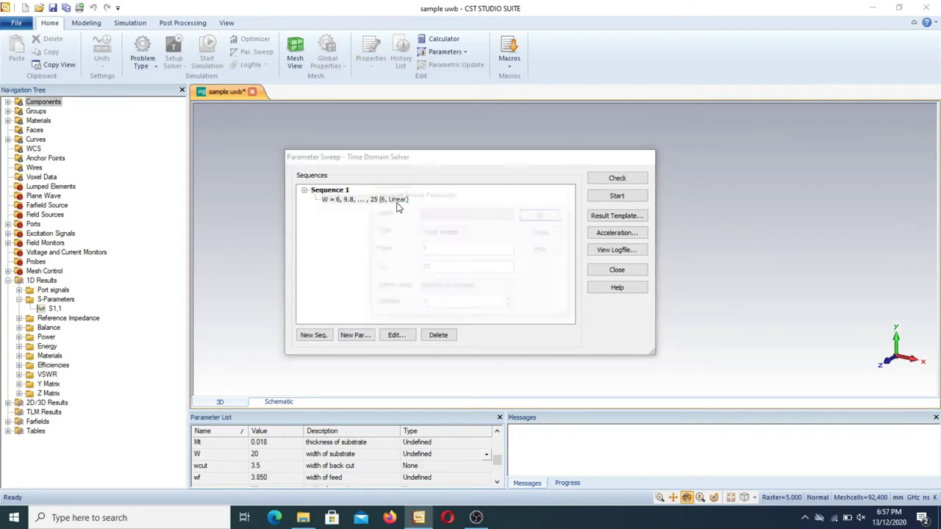
{"action": "left_click", "coordinate": [544, 234]}
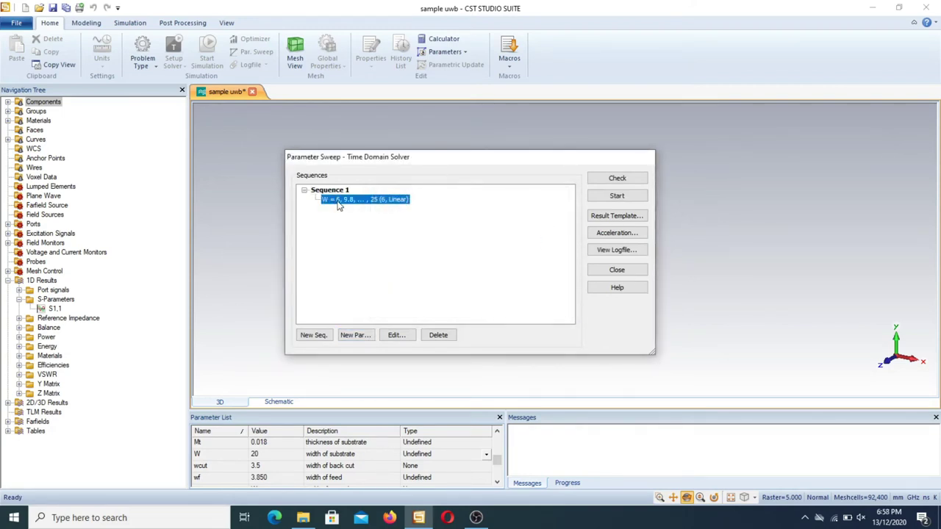
{"action": "mouse_move", "coordinate": [342, 207]}
Add the feed width wf to the sequence as a linear sweep from 2 to 3.85 with 2 samples
{"action": "left_click", "coordinate": [356, 339]}
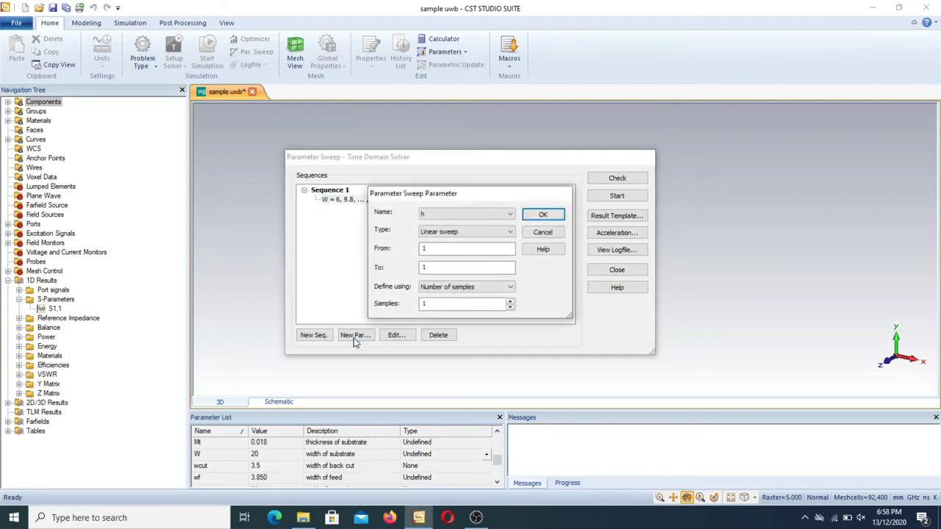
{"action": "left_click", "coordinate": [471, 215]}
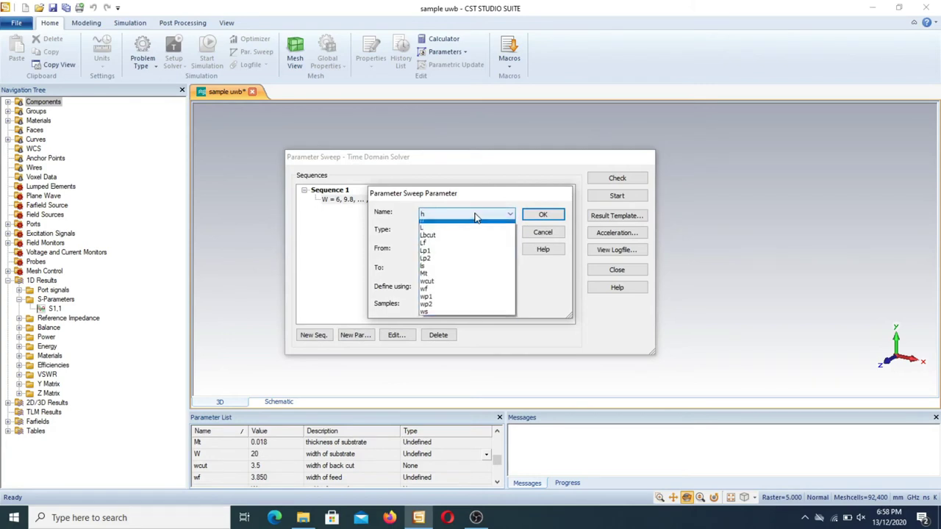
{"action": "left_click", "coordinate": [452, 294]}
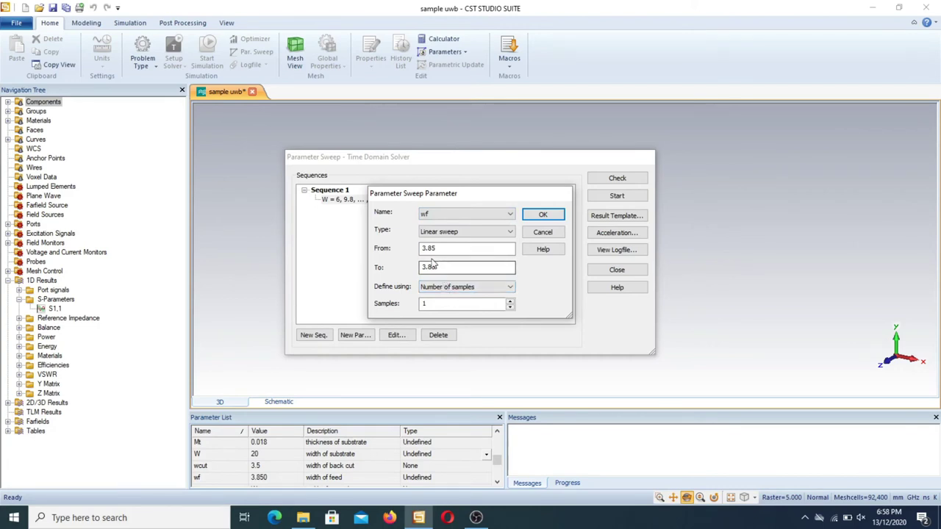
{"action": "left_click_drag", "start_coordinate": [441, 251], "coordinate": [422, 249]}
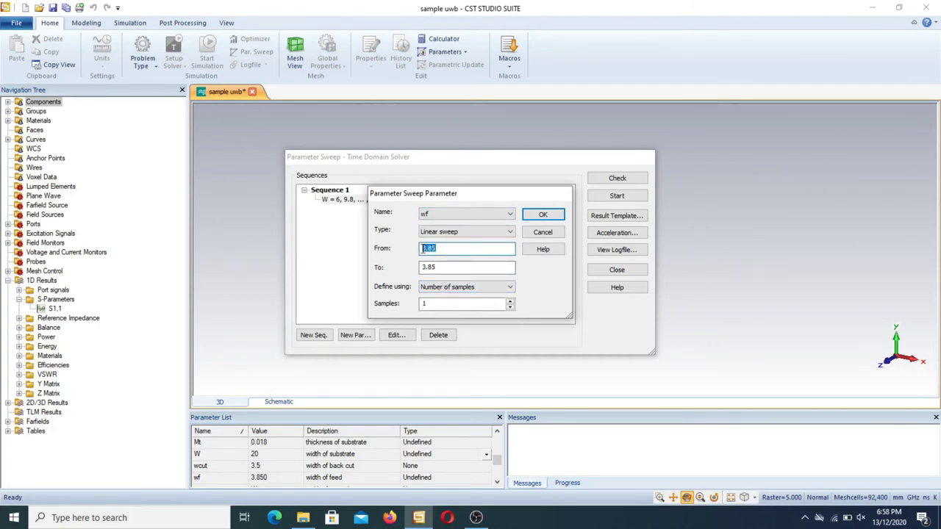
{"action": "type", "text": "2"}
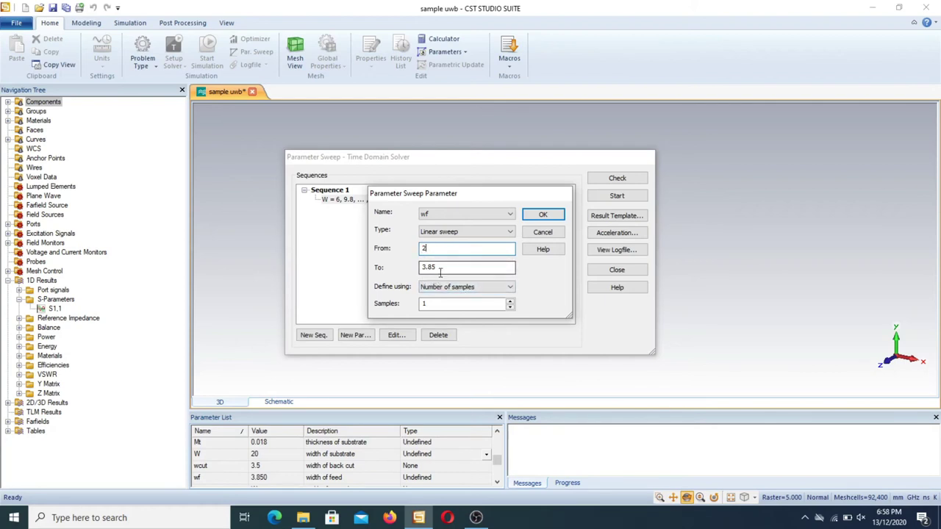
{"action": "left_click", "coordinate": [500, 307]}
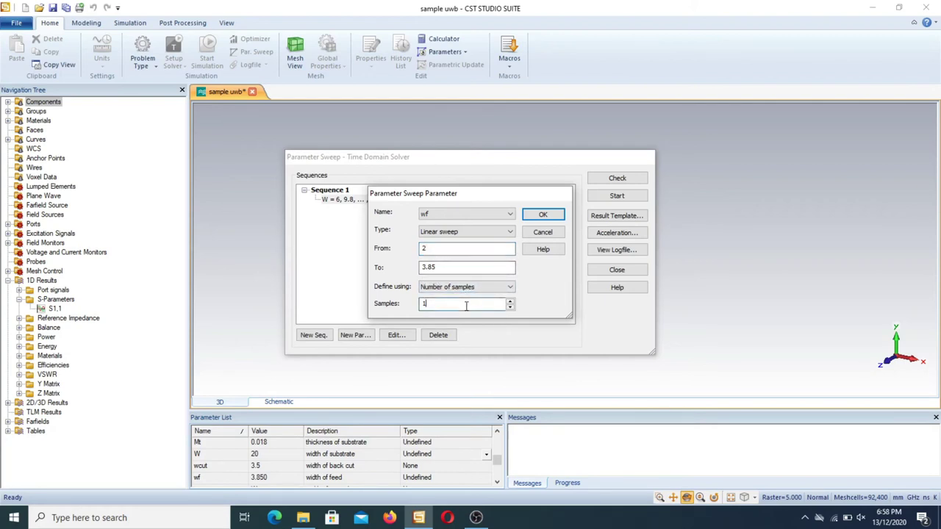
{"action": "type", "text": "2"}
{"action": "left_click", "coordinate": [542, 214]}
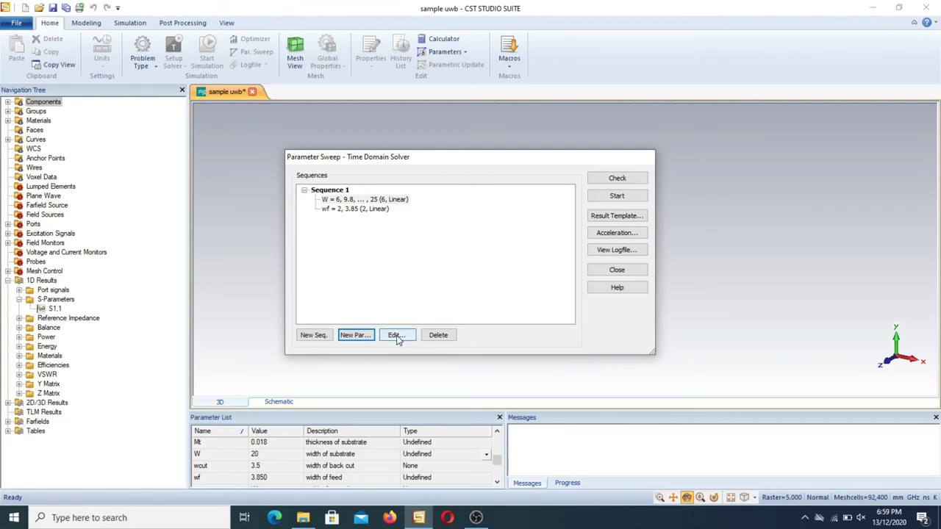
Move the parameter sweep dialog off the antenna model and close it without starting the sweep
{"action": "left_click", "coordinate": [439, 275]}
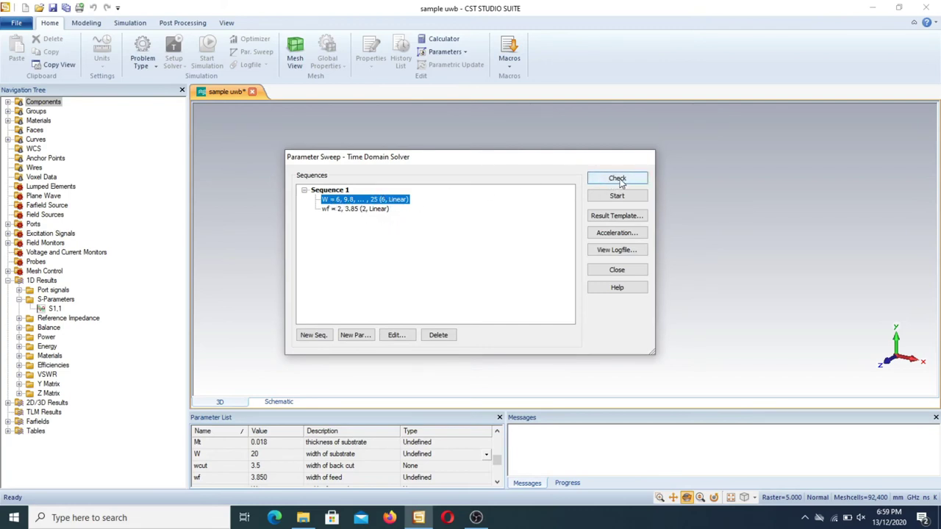
{"action": "left_click_drag", "start_coordinate": [497, 162], "coordinate": [599, 299]}
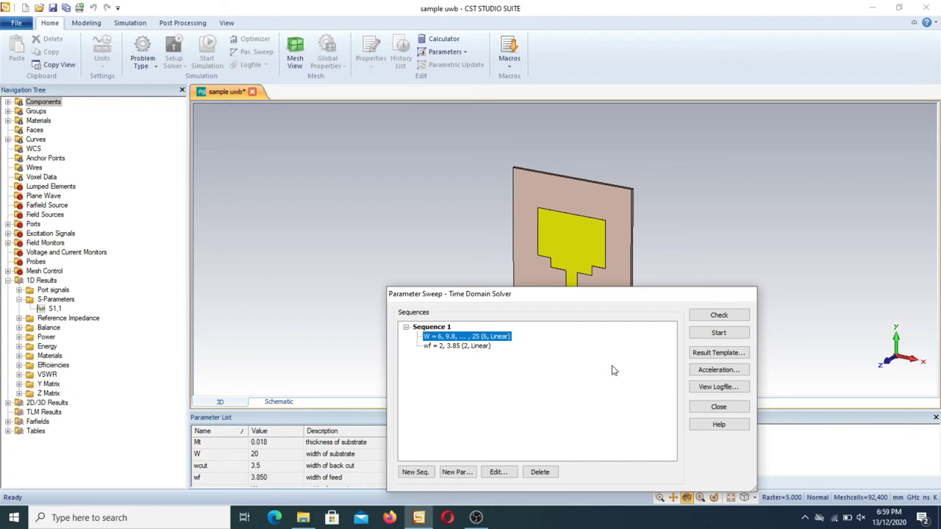
{"action": "left_click", "coordinate": [718, 407]}
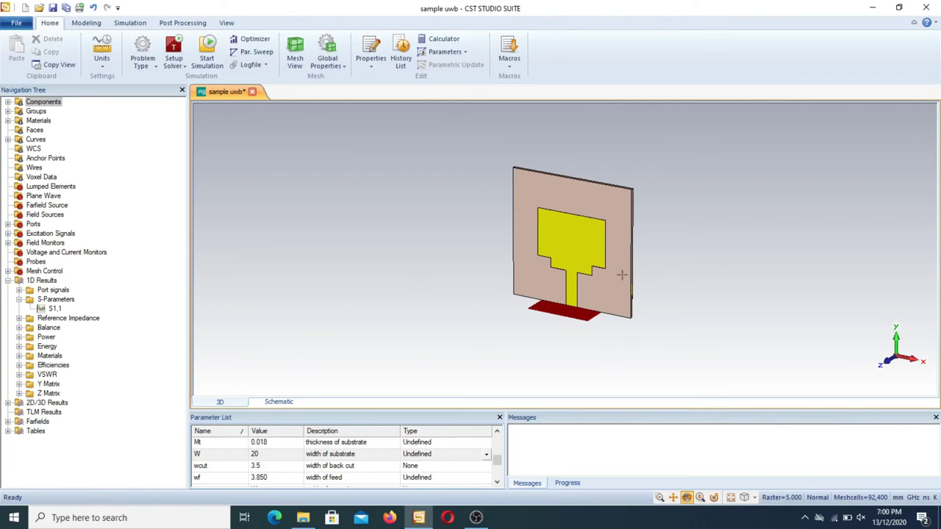
Display the S1,1 result as a single plot, and switch to the parametric plot of all runs
{"action": "double_click", "coordinate": [55, 309]}
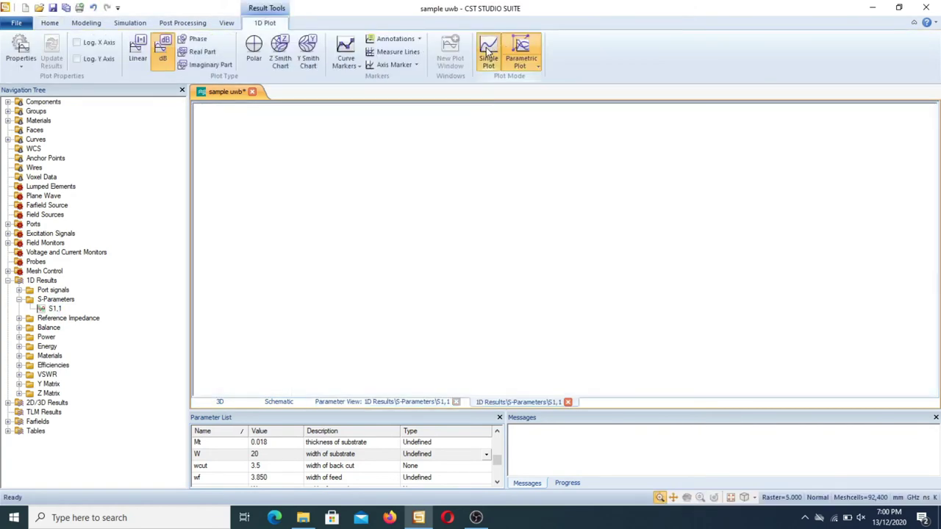
{"action": "left_click", "coordinate": [488, 53]}
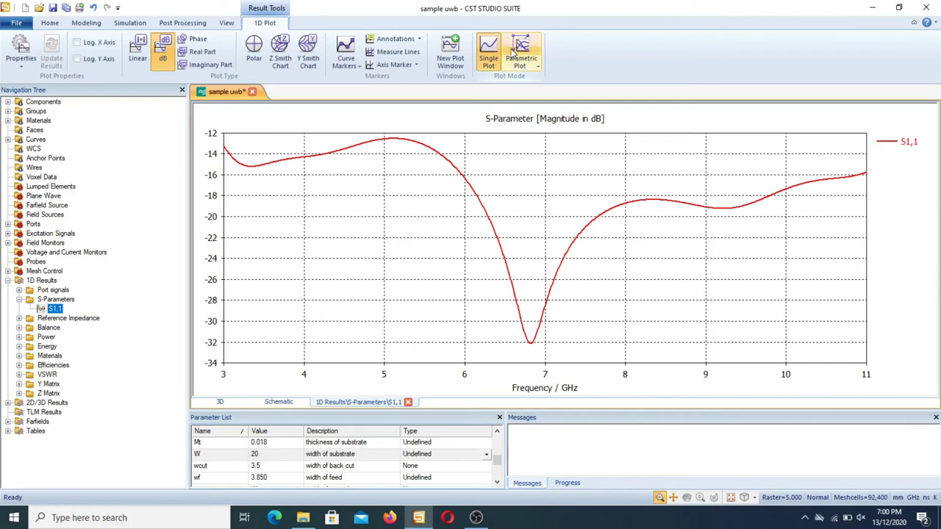
{"action": "left_click", "coordinate": [520, 52]}
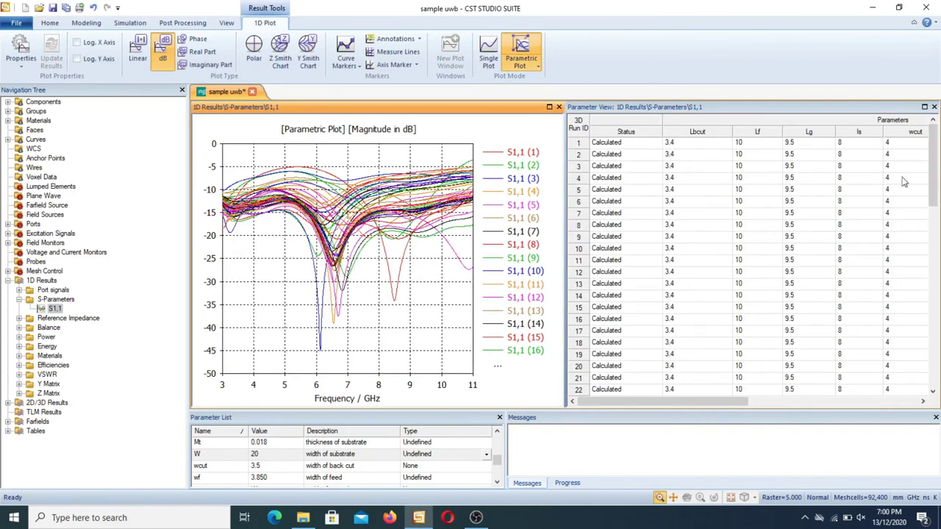
Plot only runs 3, 6, 10 and 14 from the parameter table in the S1,1 parametric plot, and widen the plot area
{"action": "left_click_drag", "start_coordinate": [937, 188], "coordinate": [934, 360]}
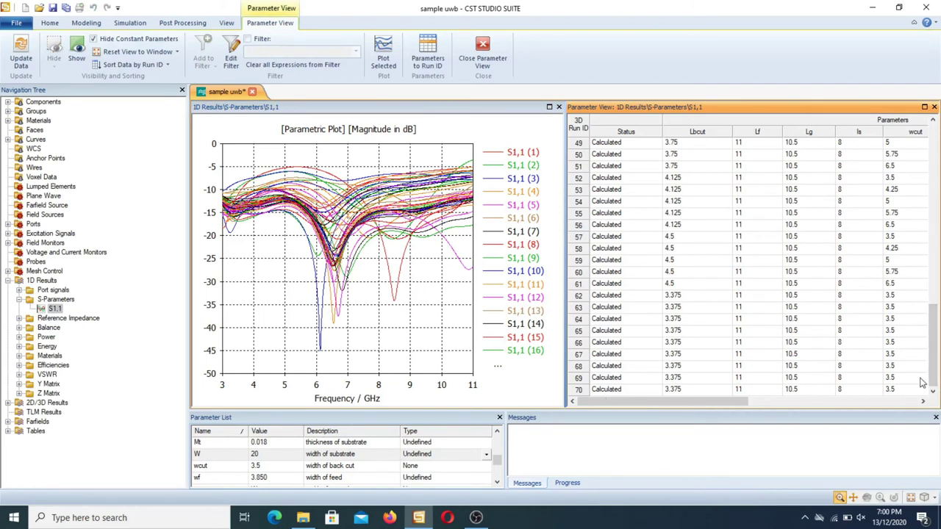
{"action": "left_click_drag", "start_coordinate": [938, 352], "coordinate": [938, 136]}
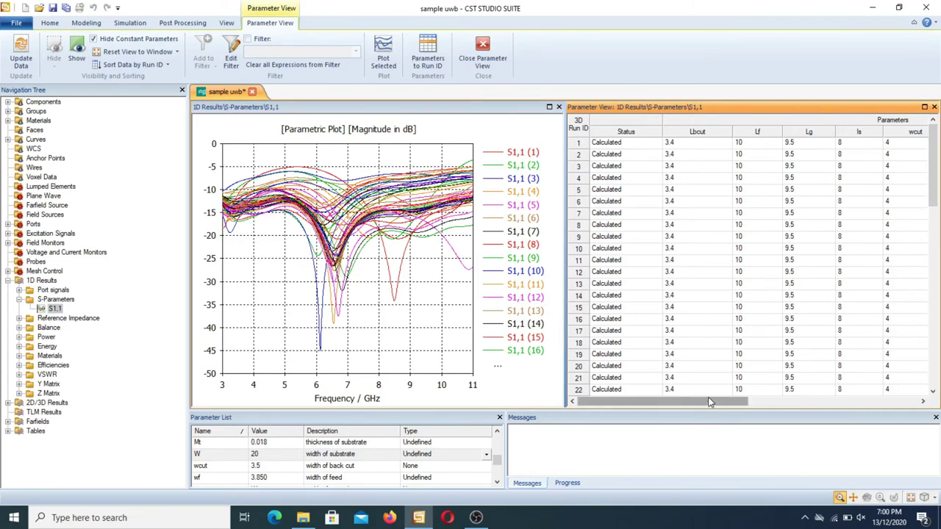
{"action": "left_click_drag", "start_coordinate": [711, 403], "coordinate": [777, 403]}
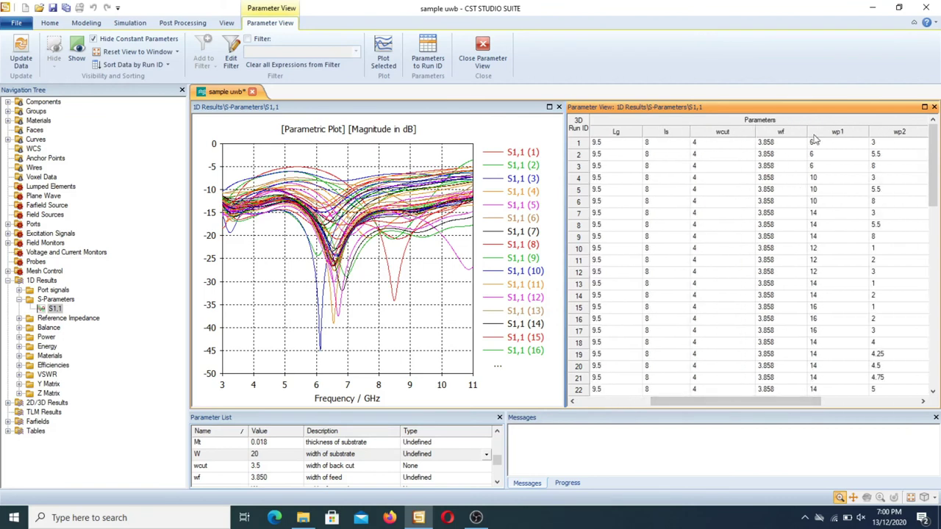
{"action": "left_click", "coordinate": [605, 403]}
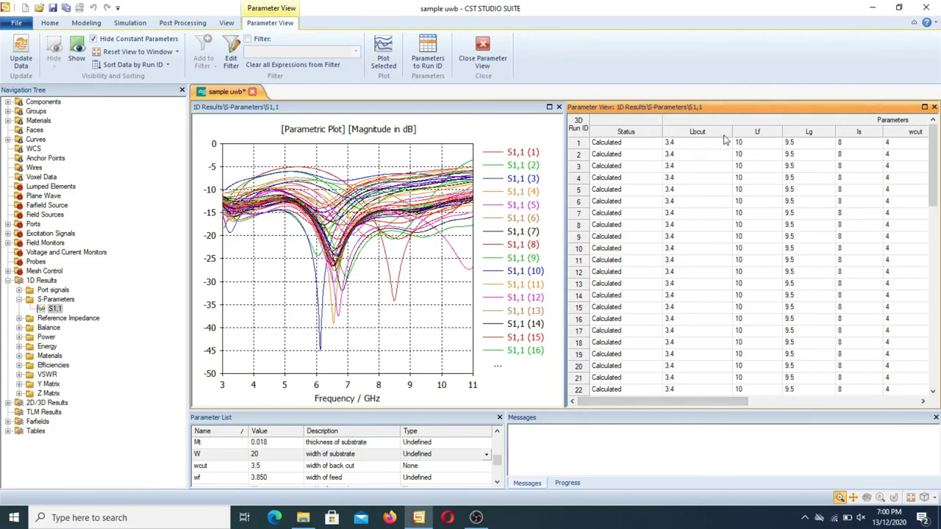
{"action": "left_click", "coordinate": [578, 167]}
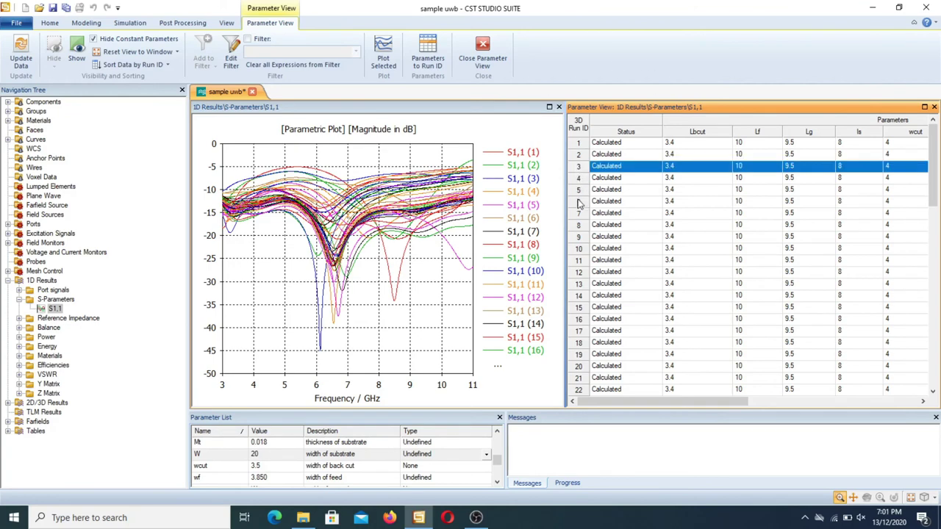
{"action": "left_click", "coordinate": [579, 201], "text": "ctrl"}
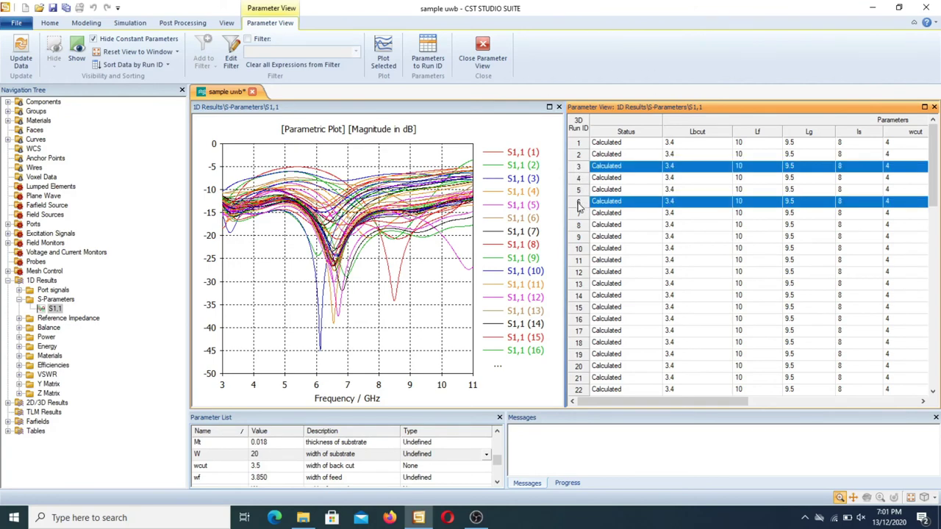
{"action": "left_click", "coordinate": [579, 250], "text": "ctrl"}
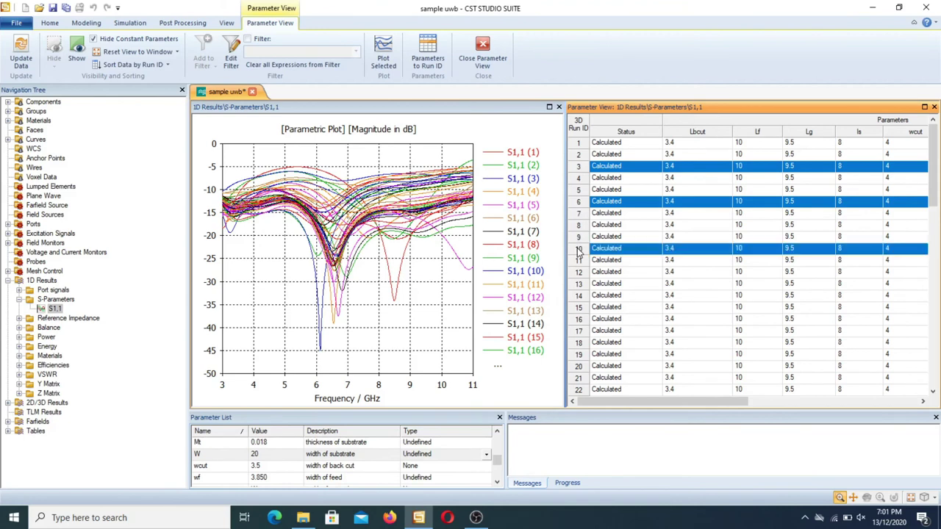
{"action": "left_click", "coordinate": [580, 296], "text": "ctrl"}
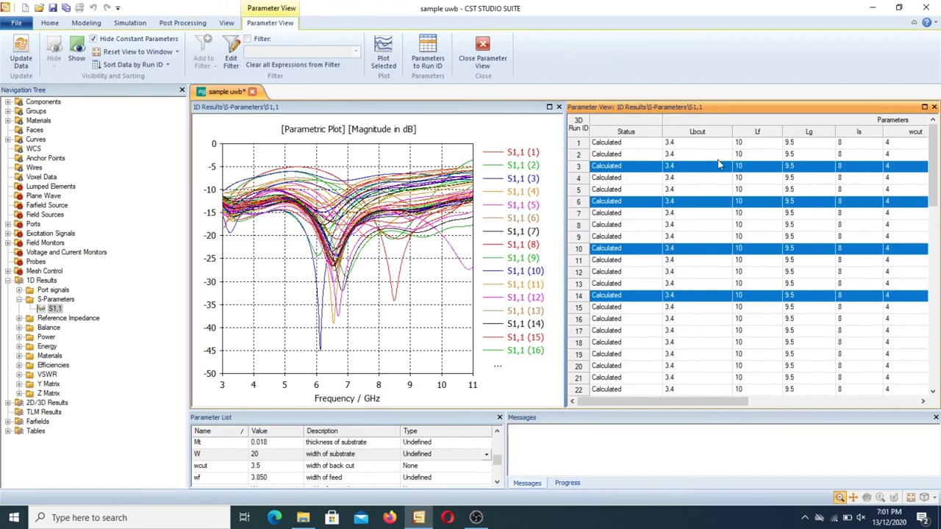
{"action": "left_click", "coordinate": [383, 59]}
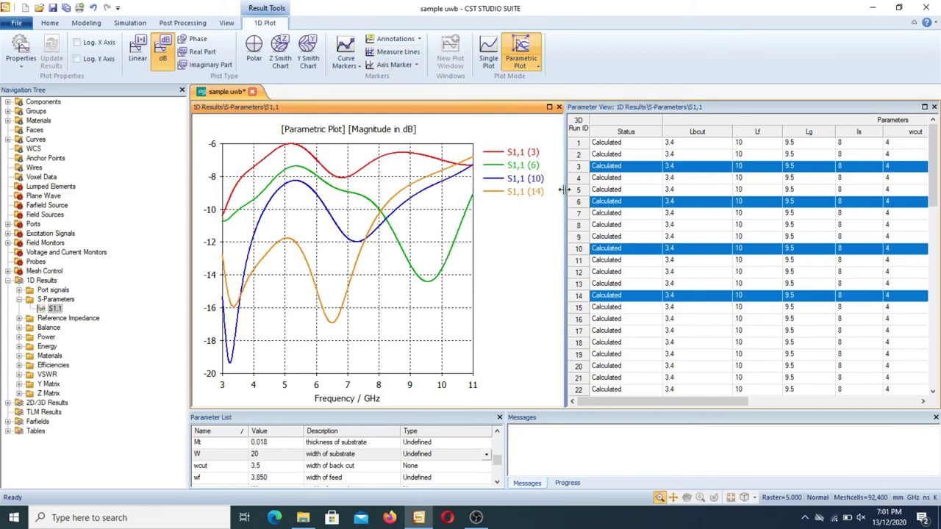
{"action": "left_click_drag", "start_coordinate": [565, 193], "coordinate": [783, 234]}
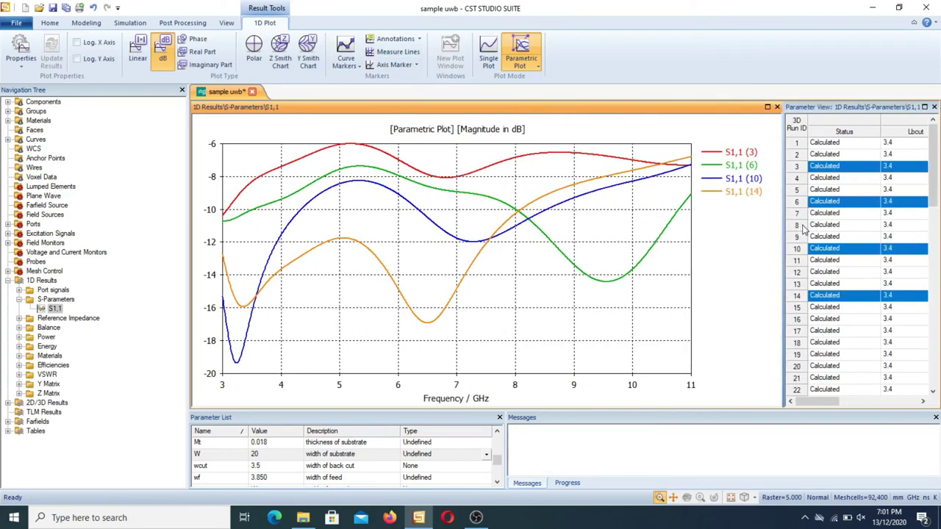